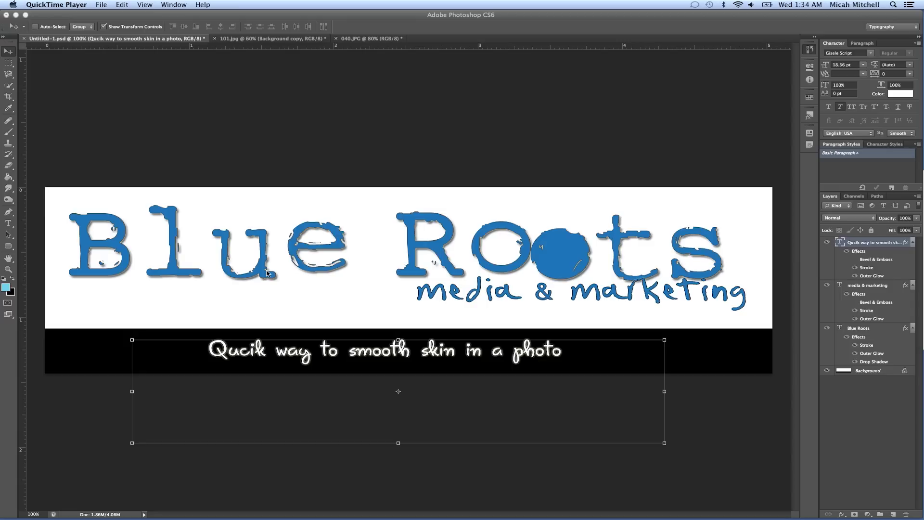
# - Switch from the Blue Roots banner to the 101.jpg portrait document
pyautogui.click(287, 39)
pyautogui.click(287, 40)
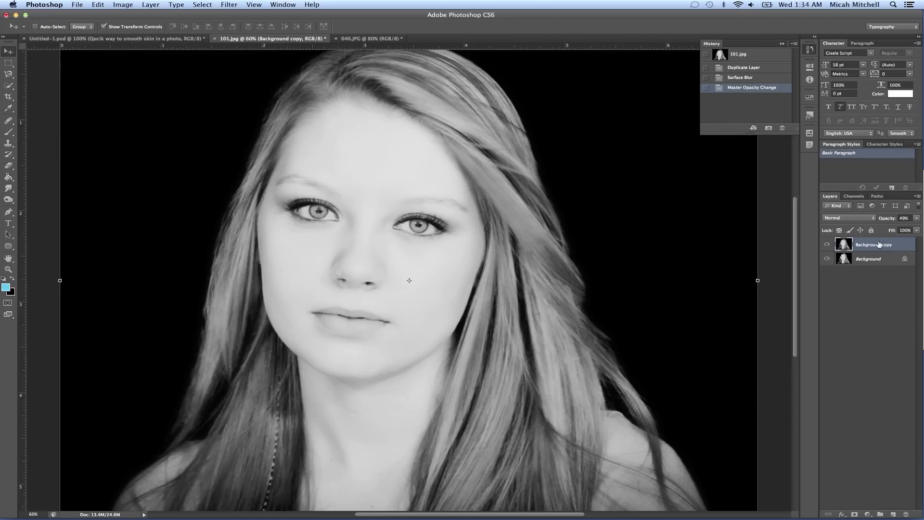
# - Revert 101.jpg to its original History snapshot and duplicate the Background layer
pyautogui.click(738, 55)
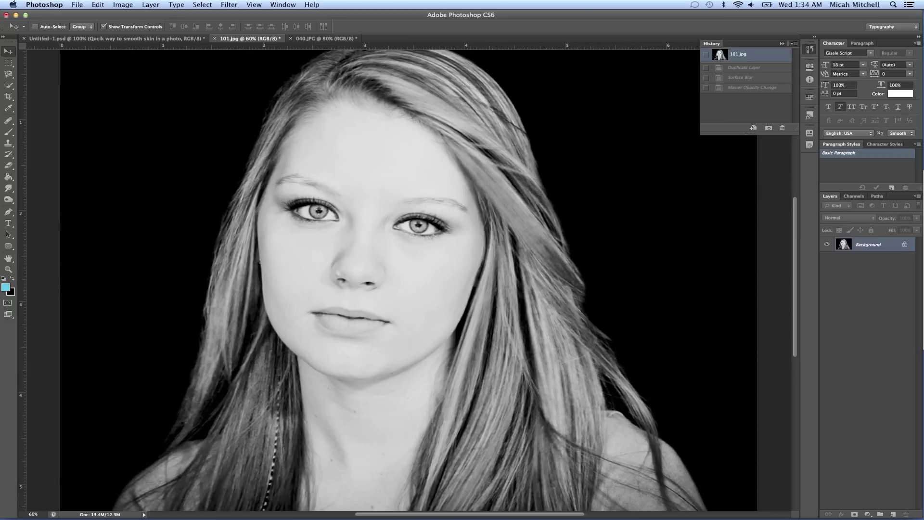
pyautogui.moveTo(858, 246); pyautogui.dragTo(901, 513)
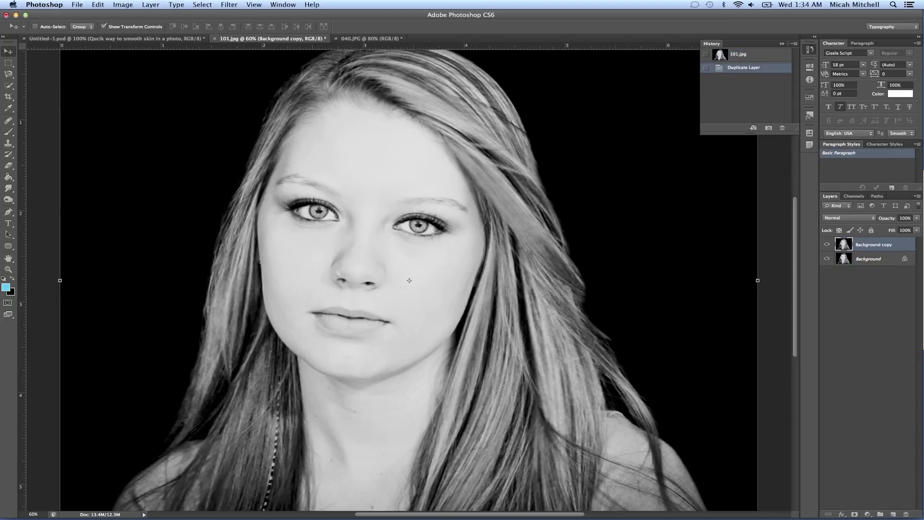
pyautogui.click(230, 4)
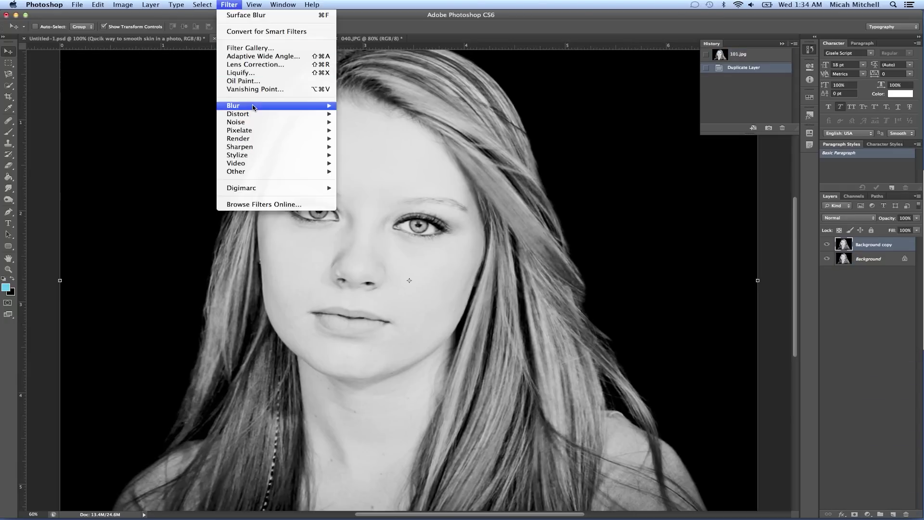
# - Apply a Surface Blur of radius 17 pixels and threshold 57 levels to Background copy
pyautogui.moveTo(319, 108)
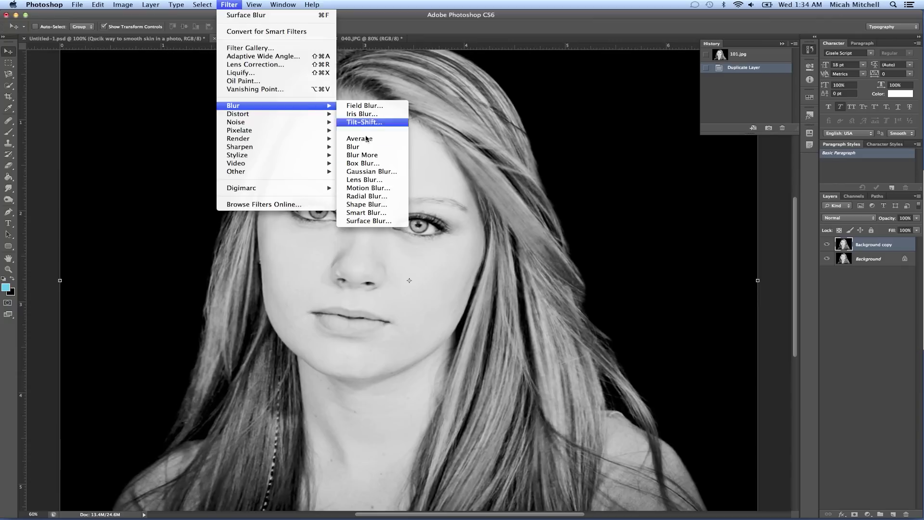
pyautogui.click(378, 220)
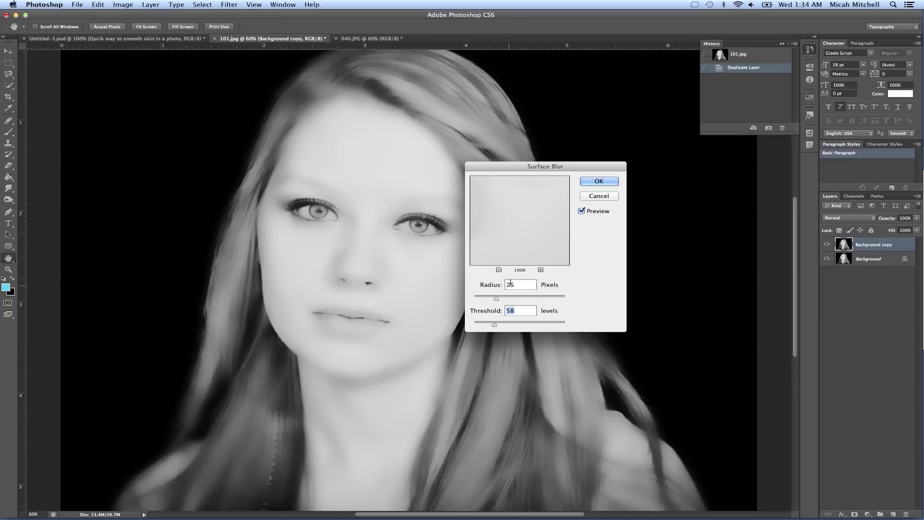
pyautogui.click(421, 226)
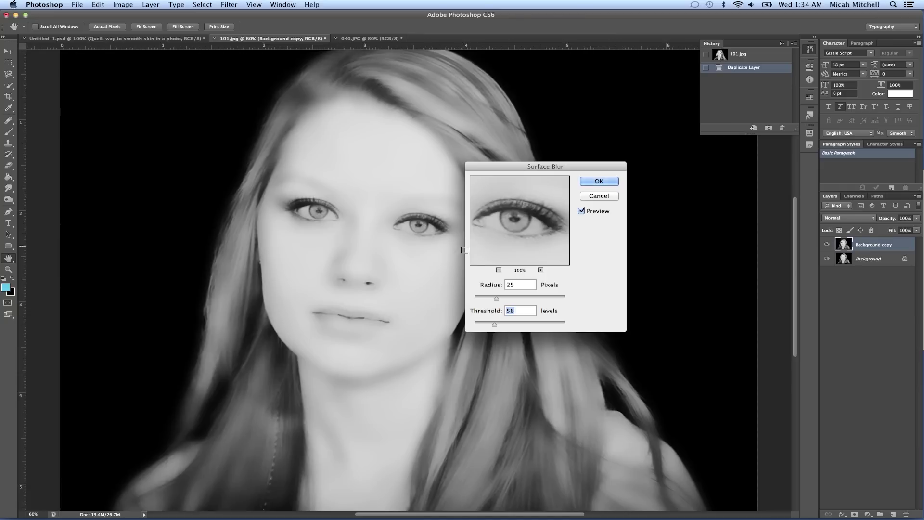
pyautogui.moveTo(533, 326); pyautogui.dragTo(543, 325)
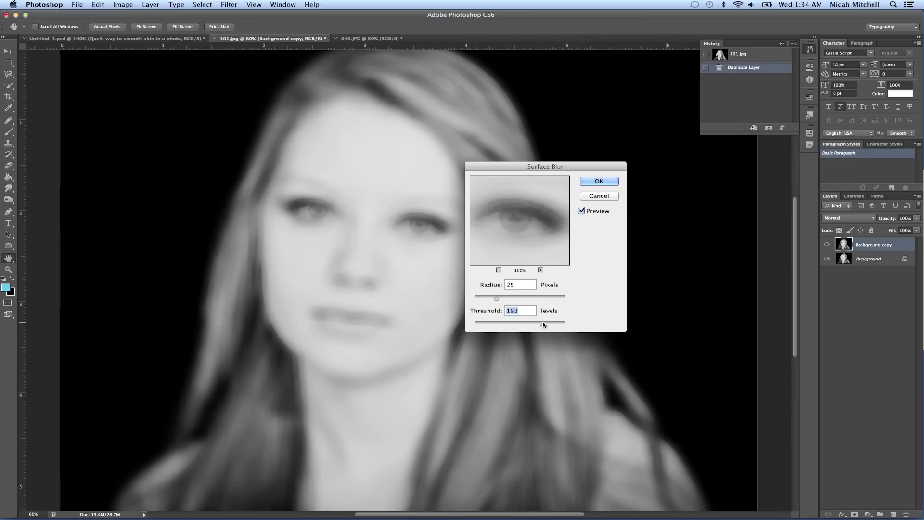
pyautogui.moveTo(543, 325); pyautogui.dragTo(494, 327)
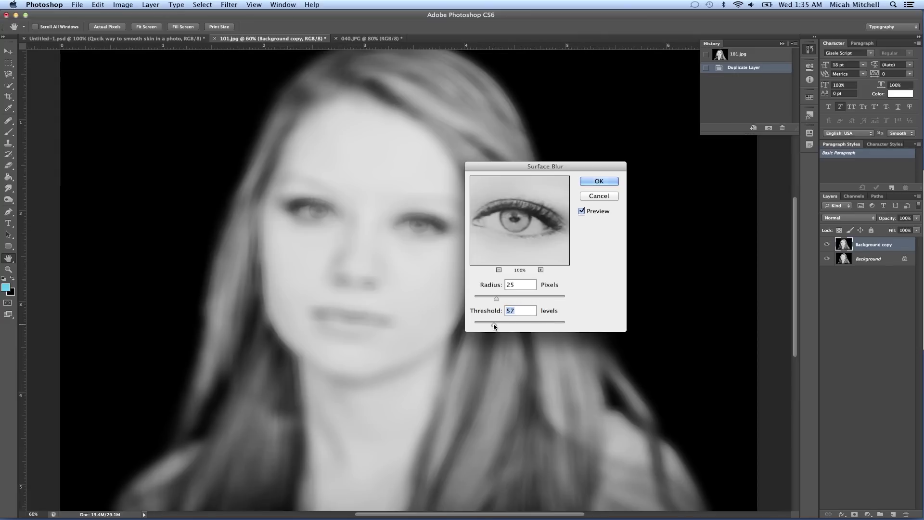
pyautogui.click(506, 298)
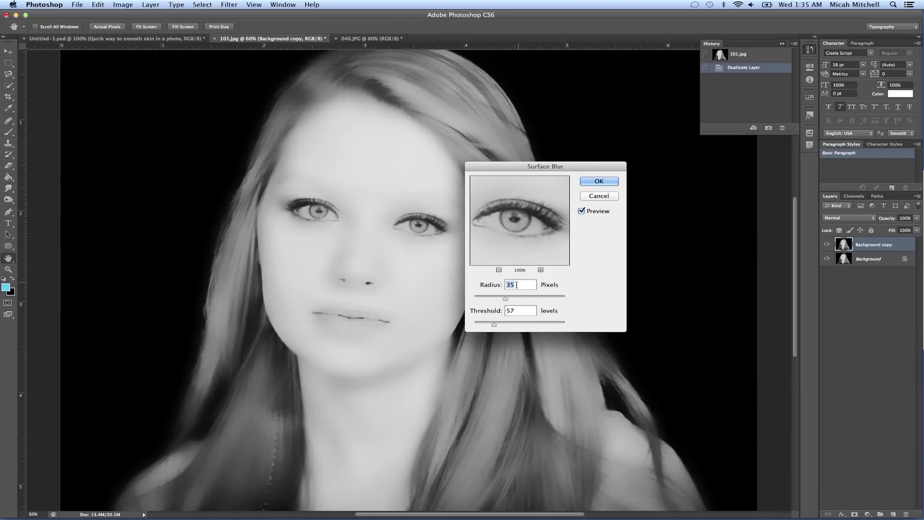
pyautogui.click(479, 299)
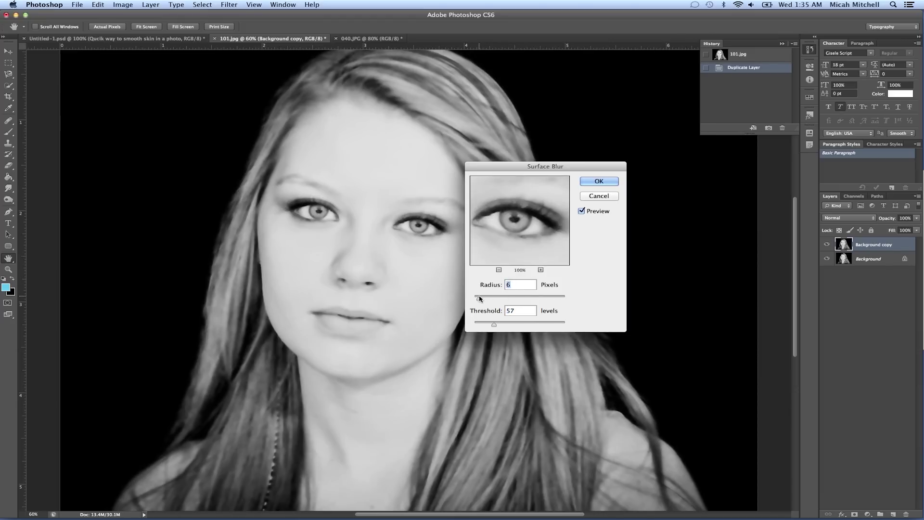
pyautogui.click(485, 299)
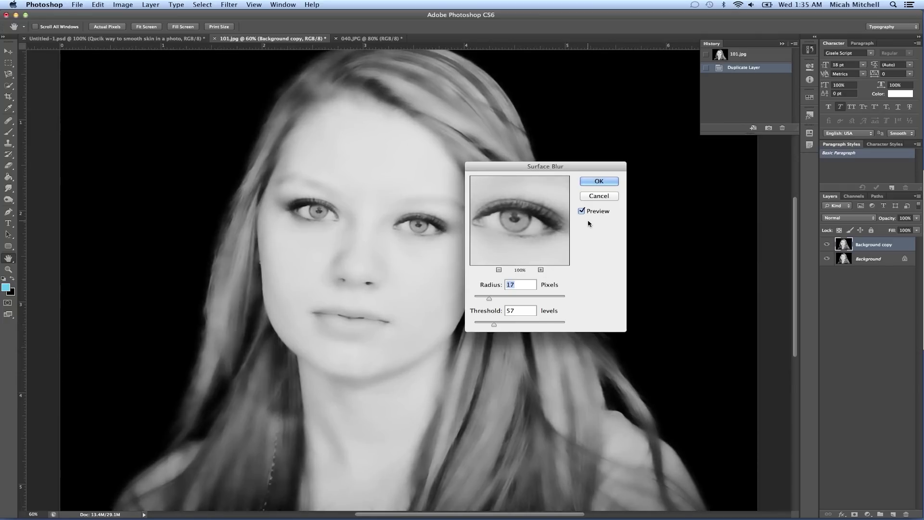
pyautogui.click(599, 181)
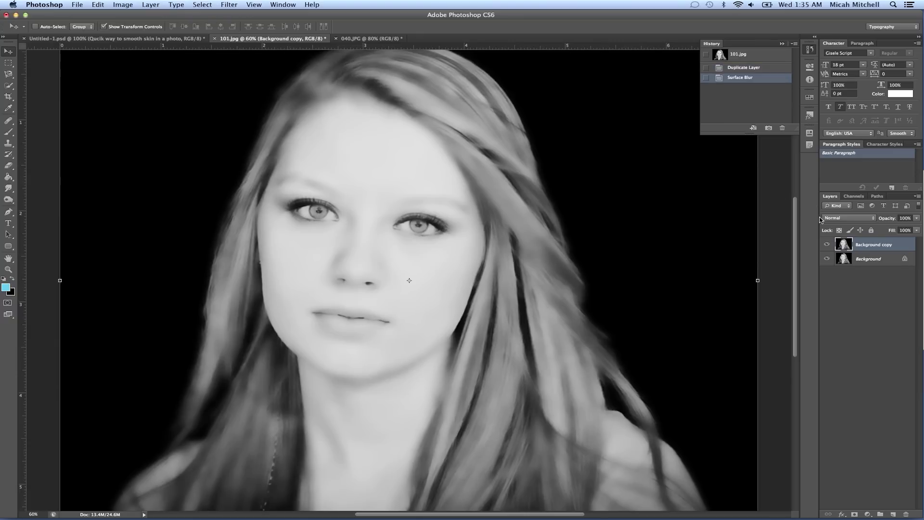
# - Set the blurred Background copy layer to 42% opacity and 55% fill
pyautogui.moveTo(917, 221); pyautogui.dragTo(891, 228)
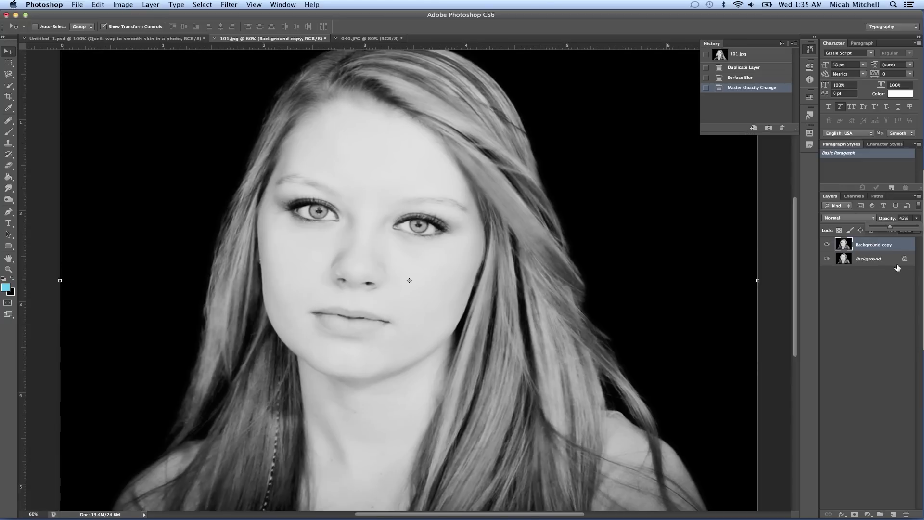
pyautogui.click(891, 263)
pyautogui.click(893, 246)
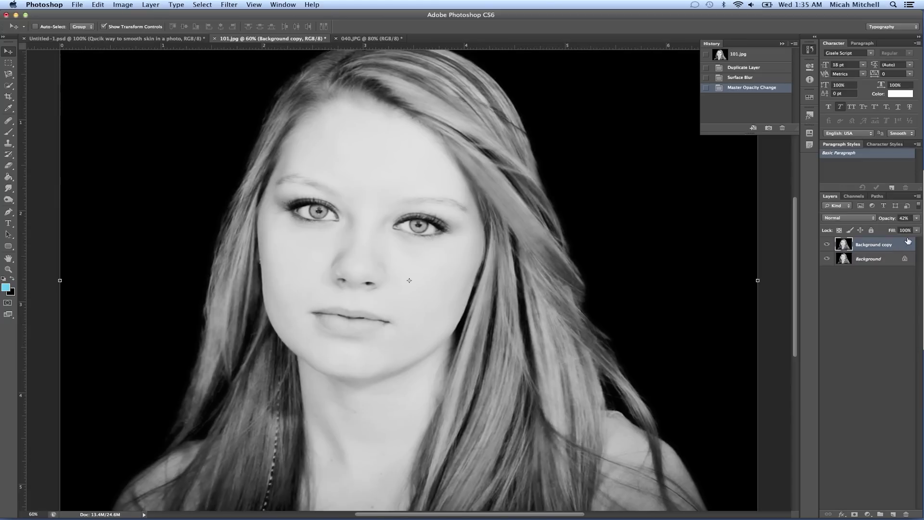
pyautogui.click(916, 230)
pyautogui.moveTo(897, 242); pyautogui.dragTo(897, 241)
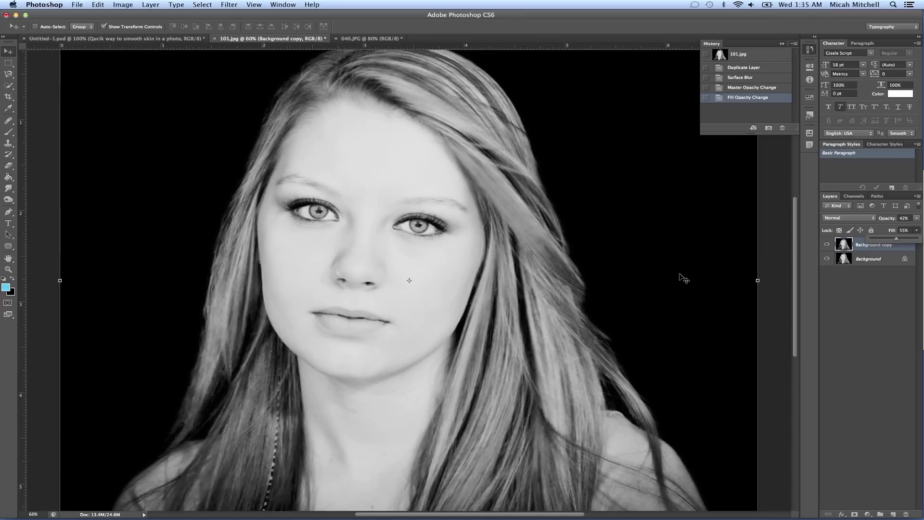
pyautogui.click(859, 344)
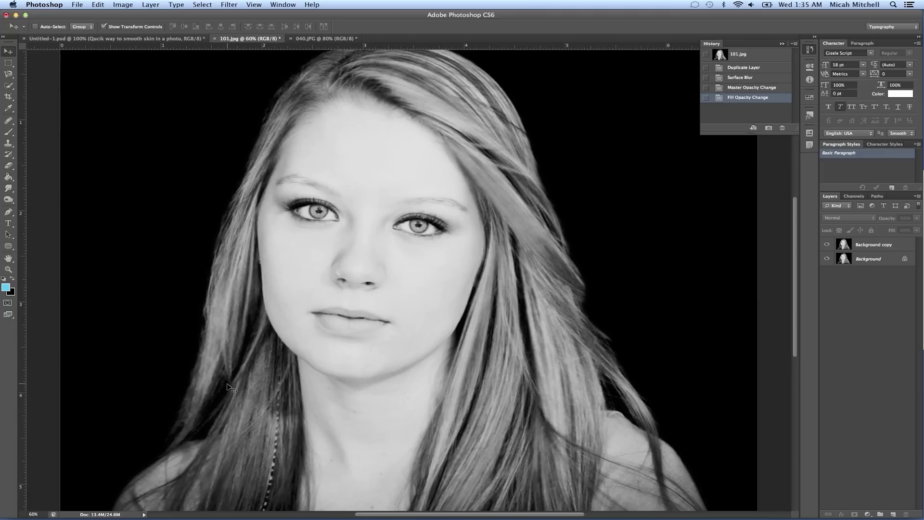
# - Zoom in and toggle Background copy's visibility to compare it with the original
pyautogui.scroll(3, 227, 381)
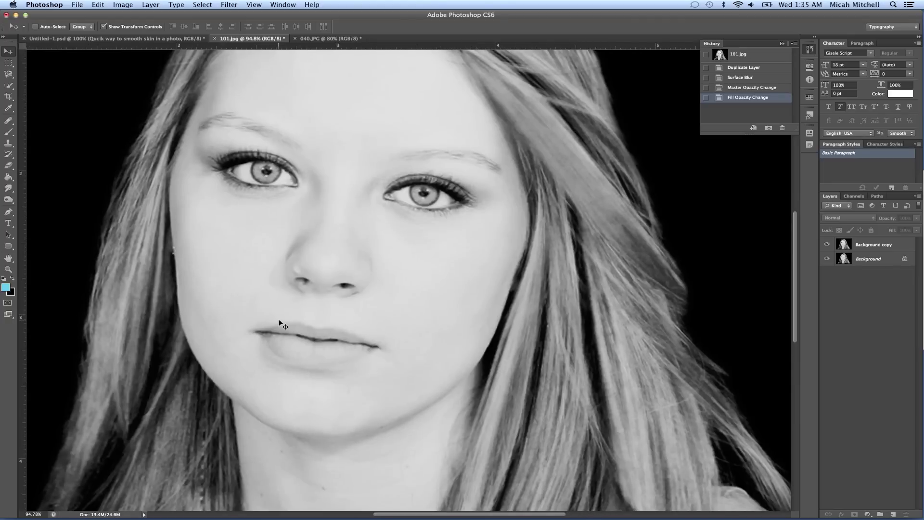
pyautogui.scroll(1, 278, 319)
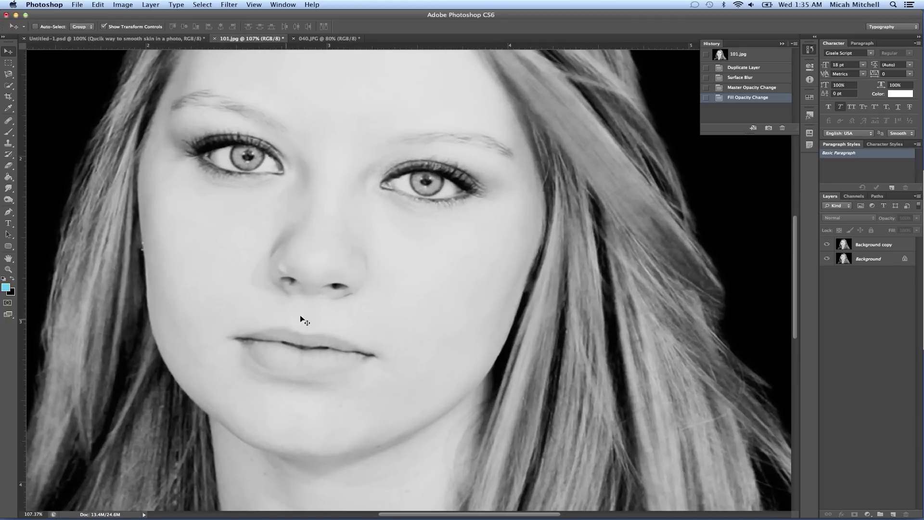
pyautogui.click(827, 244)
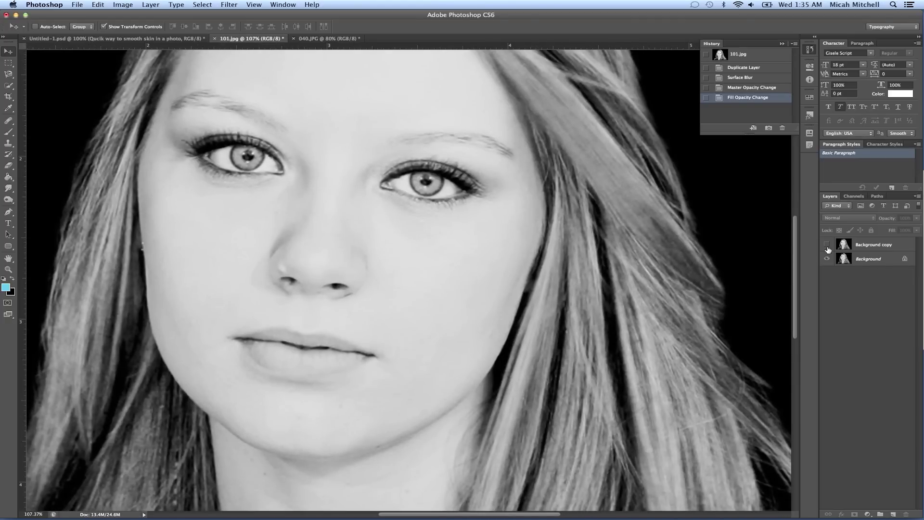
pyautogui.click(827, 245)
# - Raise Background copy's opacity from 42% to 62%
pyautogui.click(872, 247)
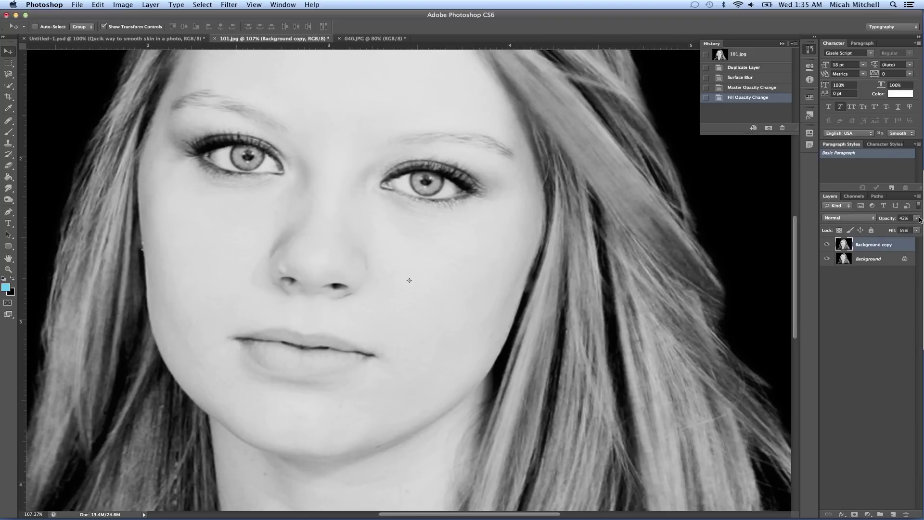
pyautogui.click(917, 218)
pyautogui.click(898, 228)
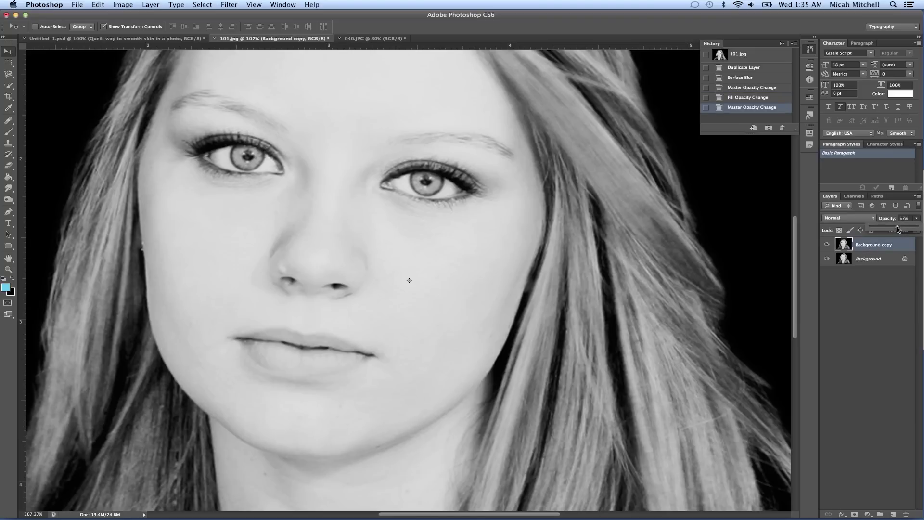
pyautogui.moveTo(898, 229); pyautogui.dragTo(900, 229)
pyautogui.click(860, 355)
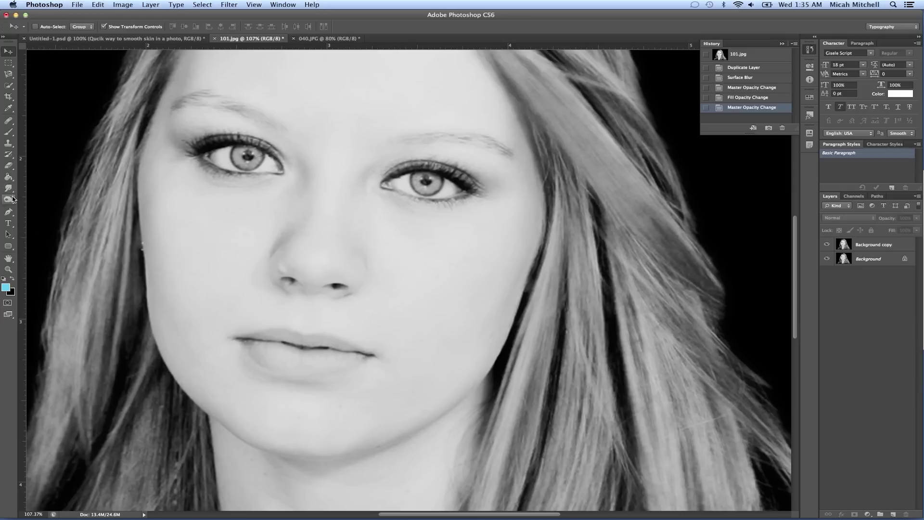
# - Choose the Healing Brush Tool and make Background copy the active layer
pyautogui.click(13, 165)
pyautogui.rightClick(10, 166)
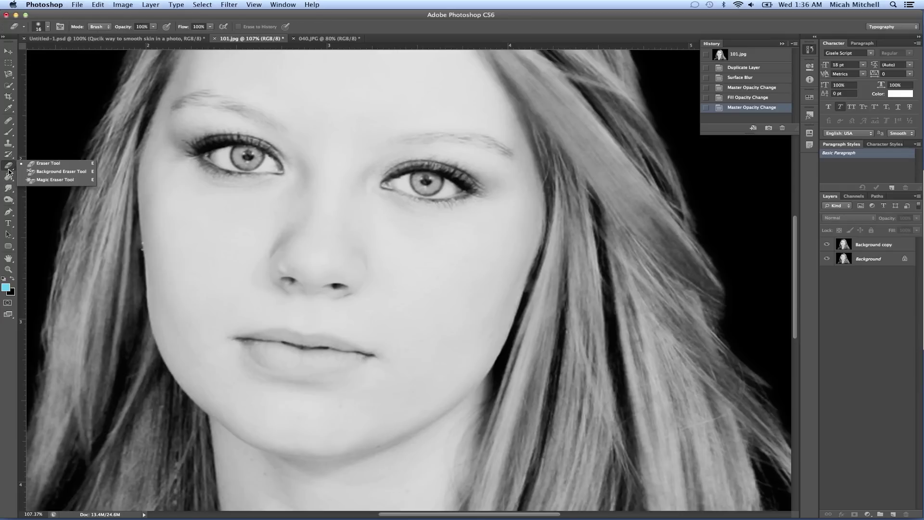
pyautogui.click(8, 188)
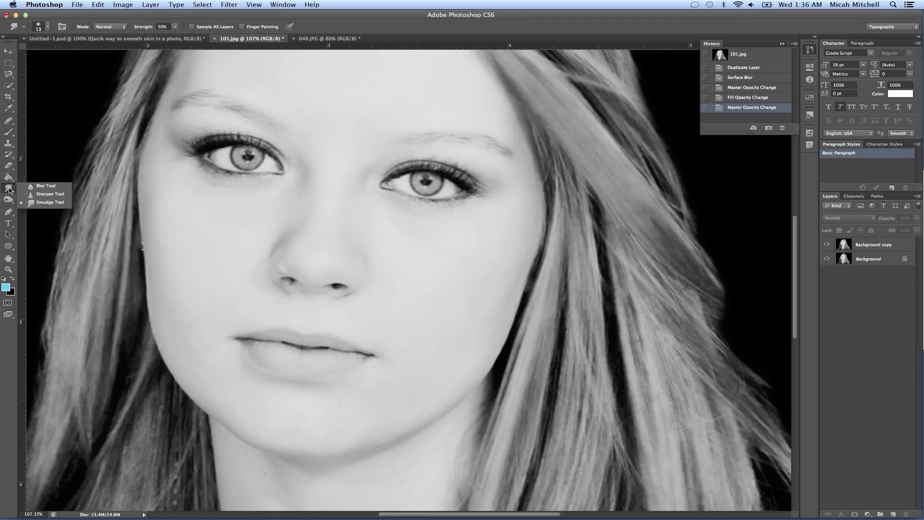
pyautogui.click(9, 123)
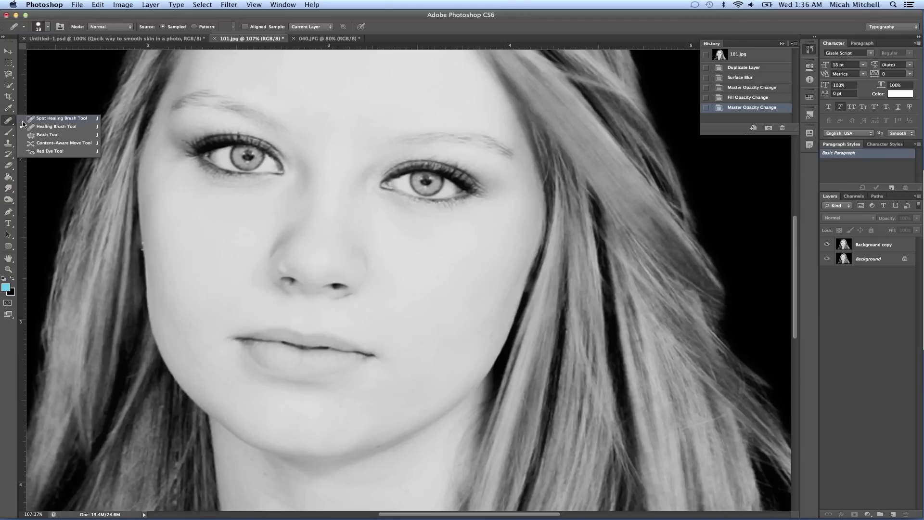
pyautogui.click(50, 127)
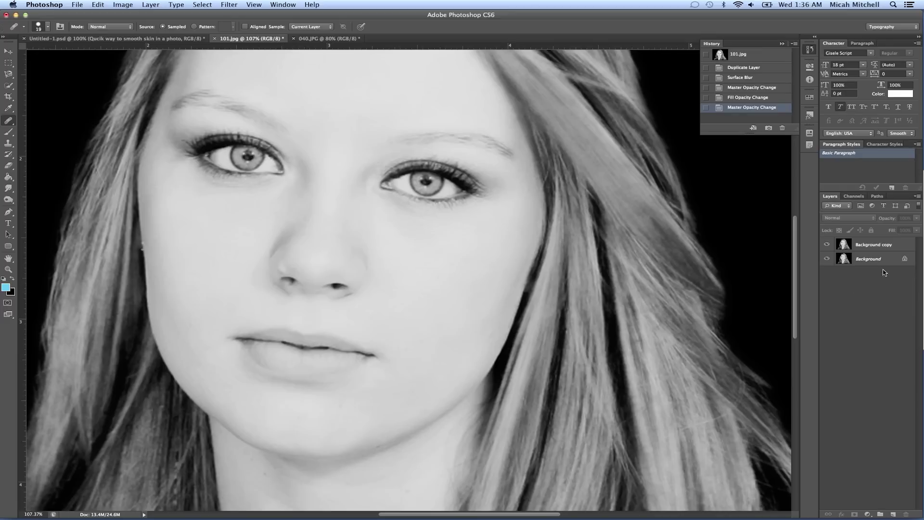
pyautogui.click(871, 247)
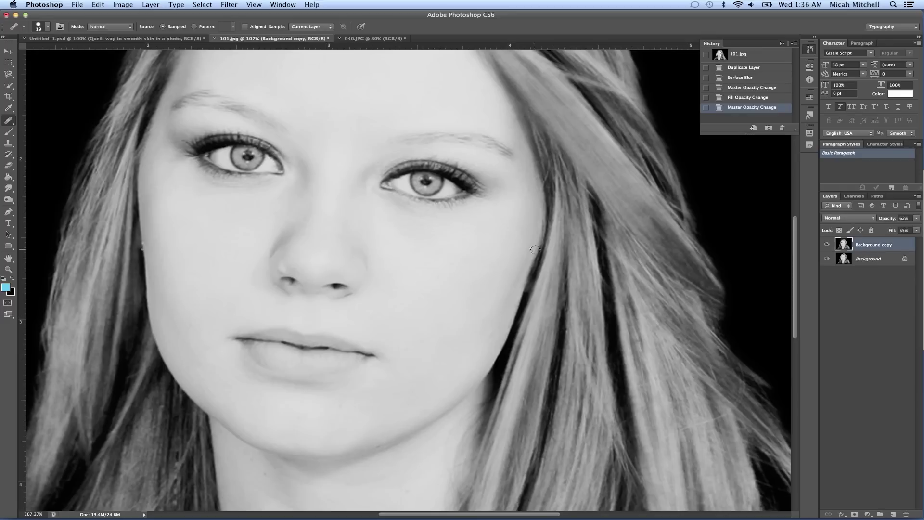
# - Heal blemishes beside the nose and on the cheek after dismissing the source-point alert
pyautogui.click(283, 271)
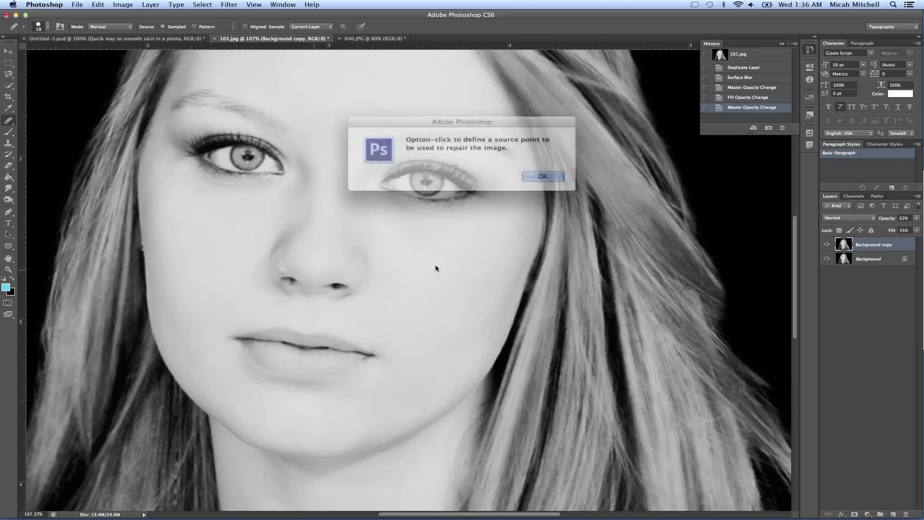
pyautogui.click(535, 174)
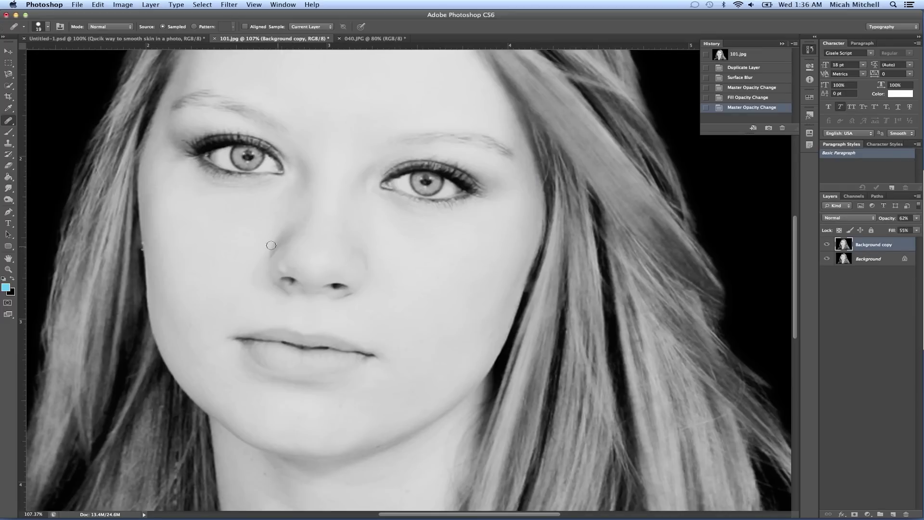
pyautogui.keyDown('alt'); pyautogui.click(285, 267); pyautogui.keyUp('alt')
pyautogui.click(320, 260)
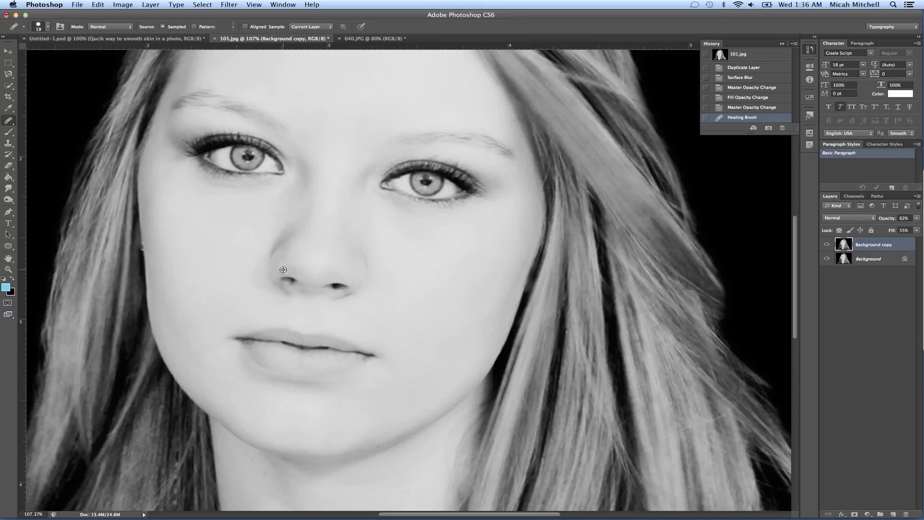
pyautogui.click(278, 214)
# - Spot-heal the blemishes under the left eye and beside the nose with Content-Aware
pyautogui.click(8, 122)
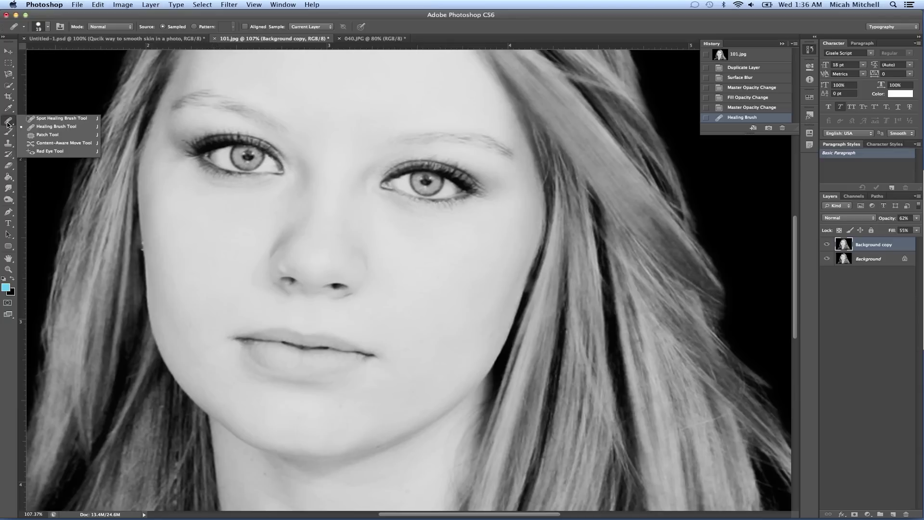
pyautogui.click(32, 120)
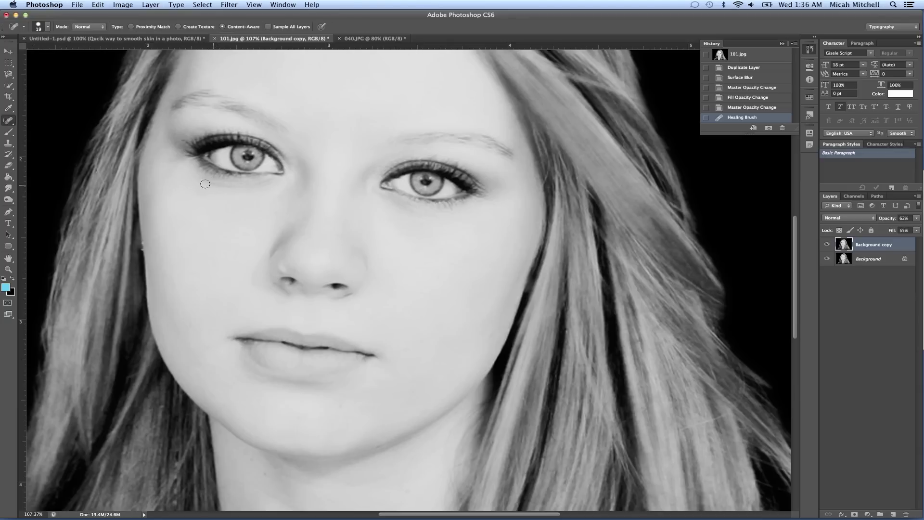
pyautogui.moveTo(206, 184); pyautogui.dragTo(273, 183)
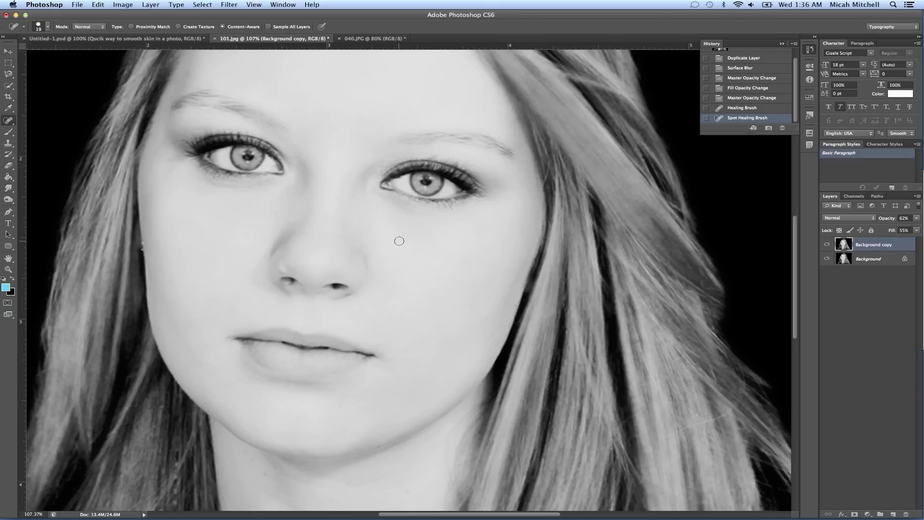
pyautogui.moveTo(378, 236); pyautogui.dragTo(439, 232)
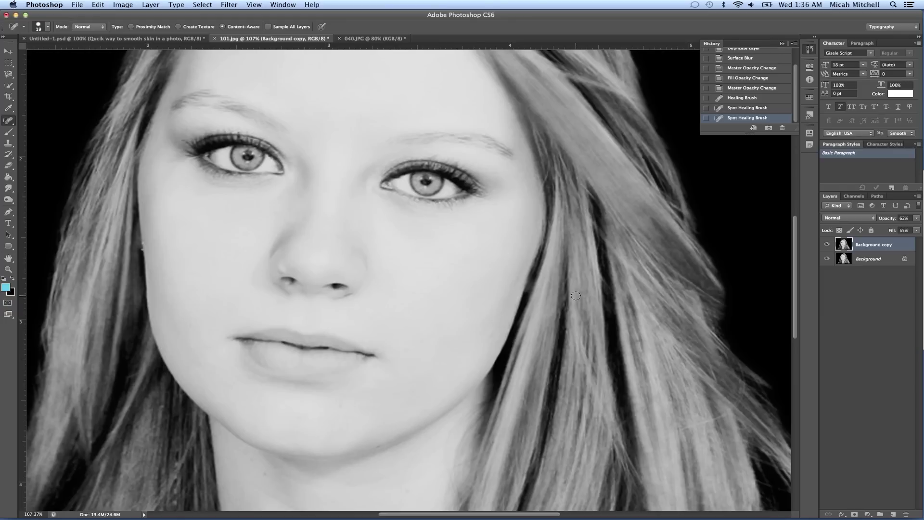
# - On 040.JPG, spot-heal beside the nose and under both eyes, then duplicate Background
pyautogui.click(373, 40)
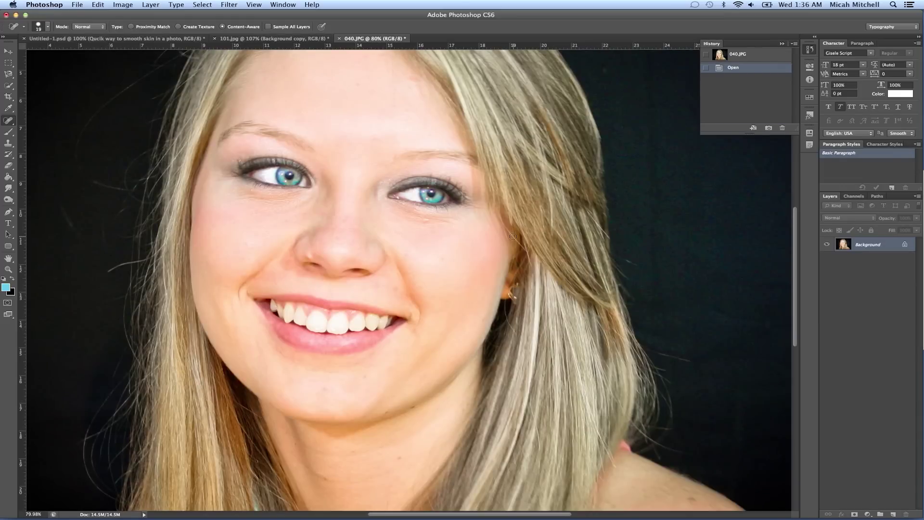
pyautogui.click(309, 257)
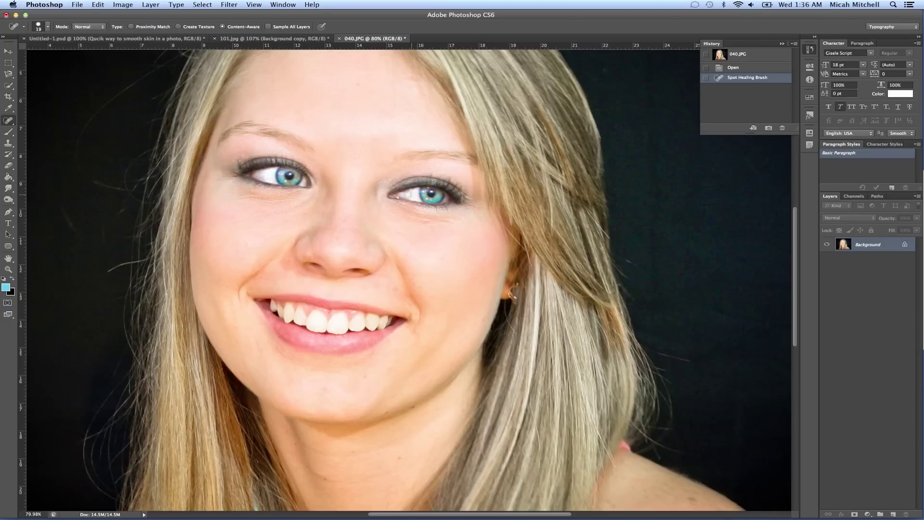
pyautogui.moveTo(243, 195); pyautogui.dragTo(296, 199)
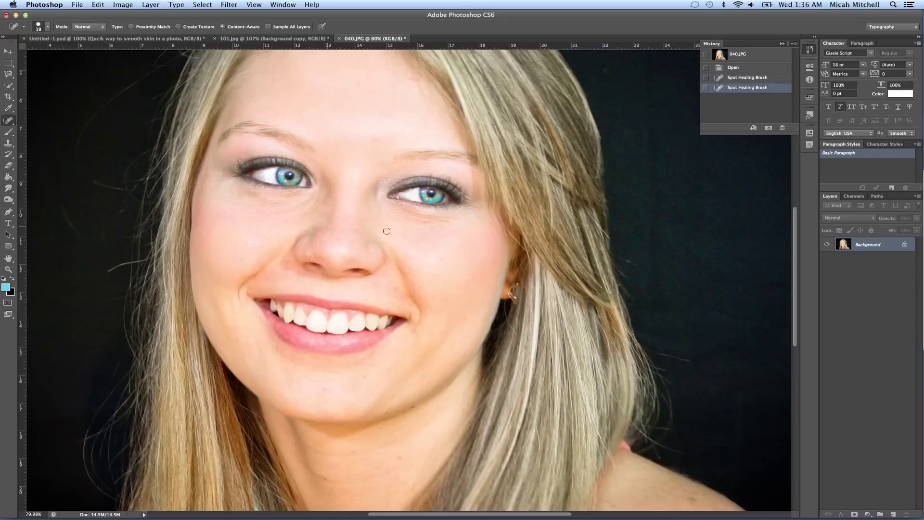
pyautogui.moveTo(450, 222); pyautogui.dragTo(438, 223)
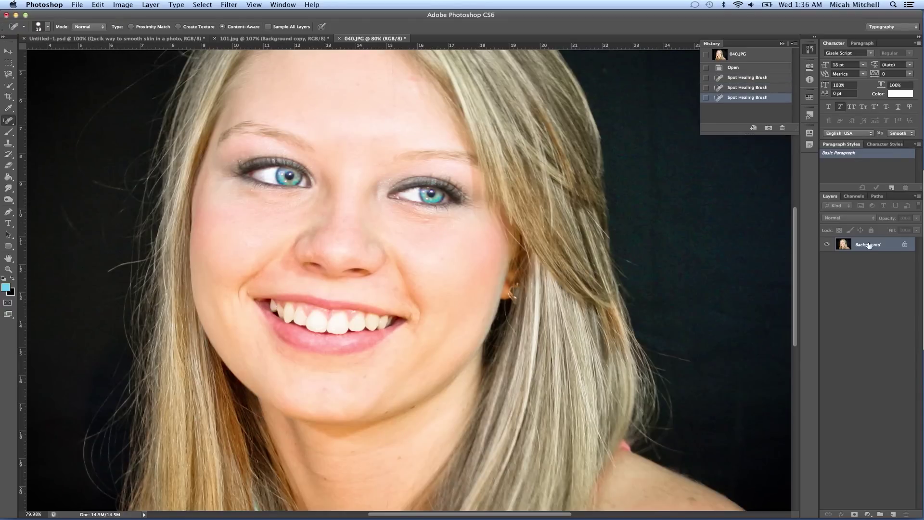
pyautogui.moveTo(869, 245); pyautogui.dragTo(893, 514)
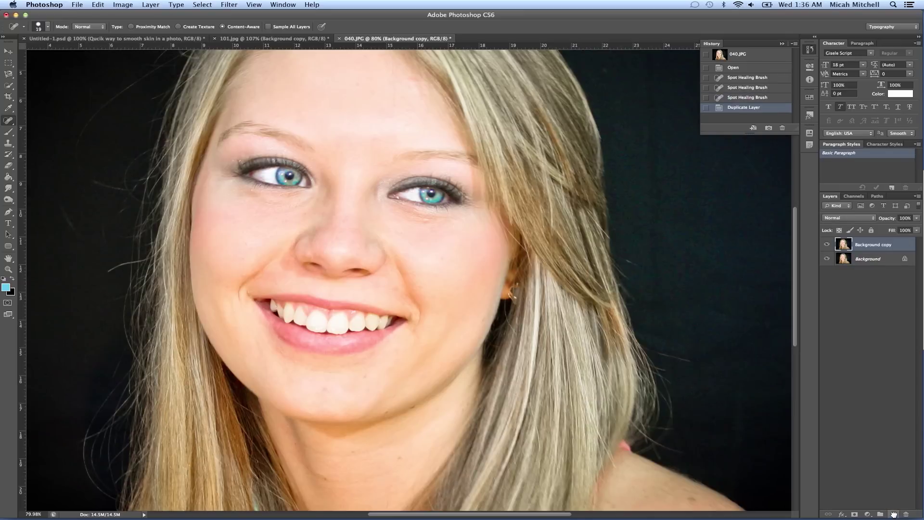
# - Surface-blur 040.JPG's Background copy with radius 22, then lower its opacity to 69%
pyautogui.click(200, 3)
pyautogui.moveTo(227, 5)
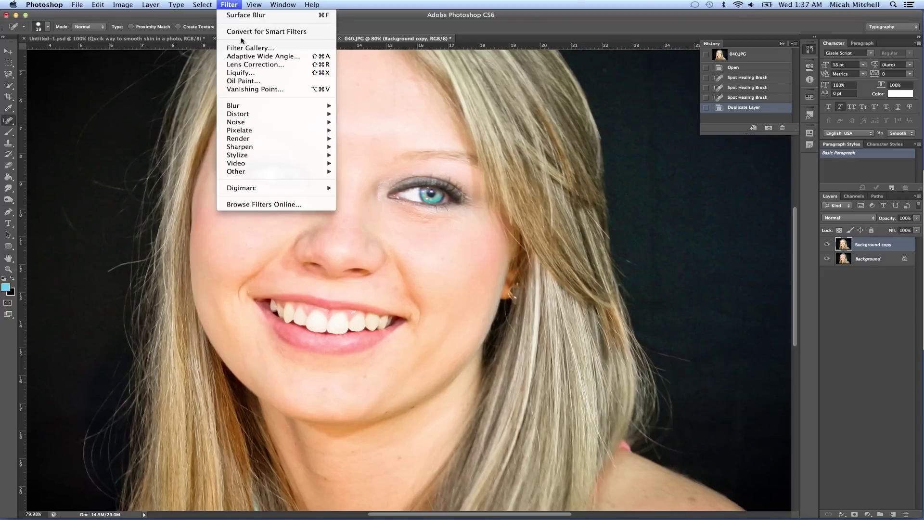
pyautogui.moveTo(256, 107)
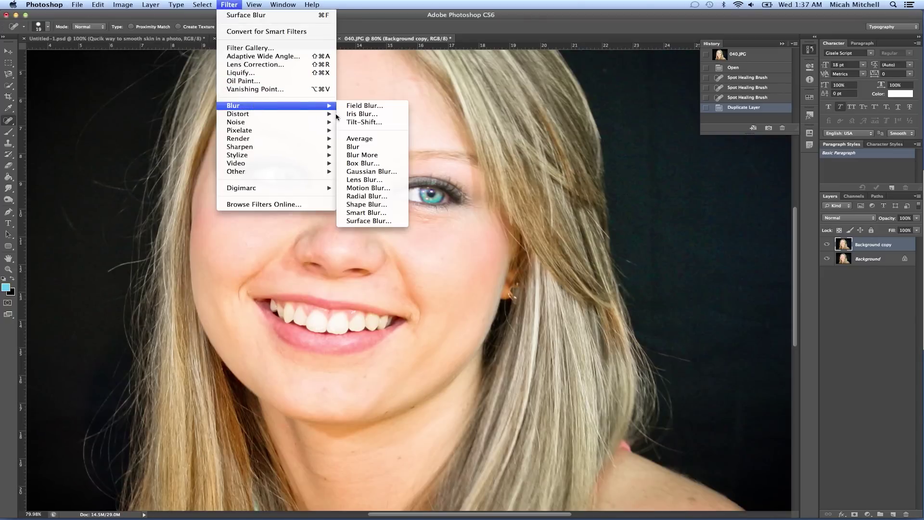
pyautogui.click(387, 224)
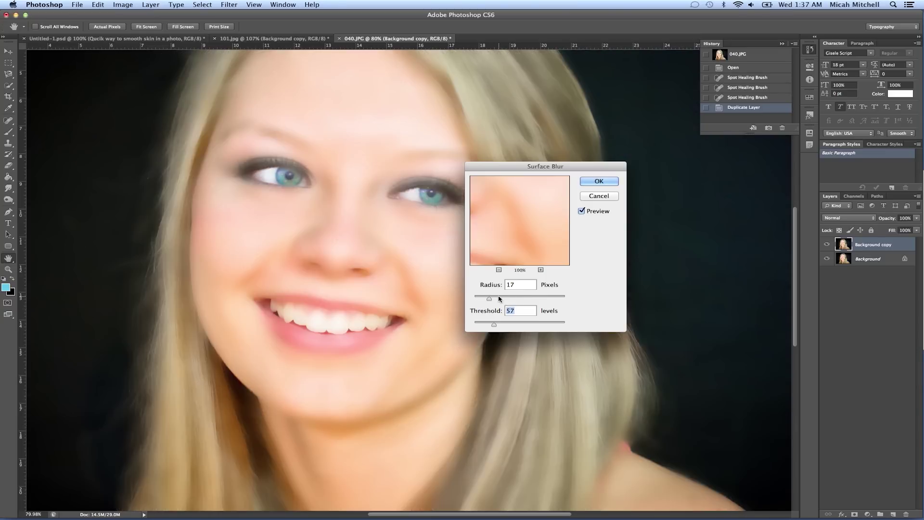
pyautogui.moveTo(491, 300); pyautogui.dragTo(498, 327)
pyautogui.moveTo(490, 303); pyautogui.dragTo(494, 302)
pyautogui.click(607, 182)
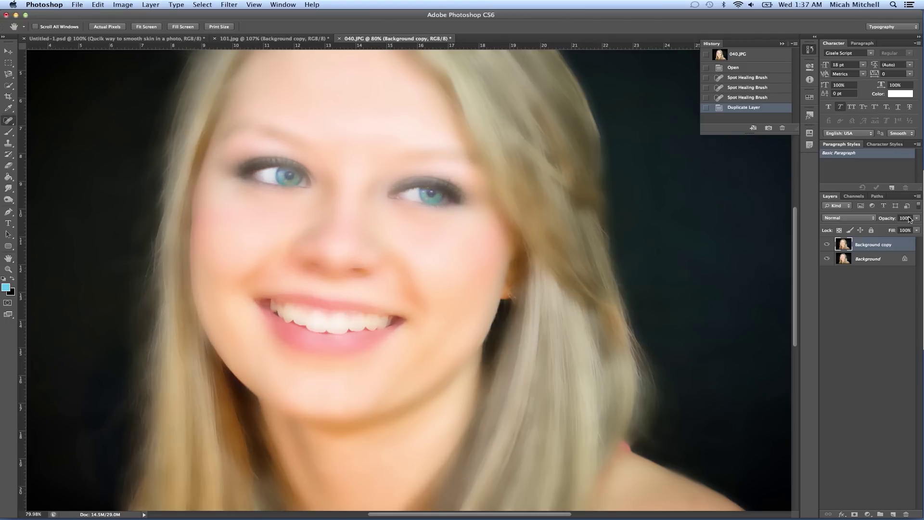
pyautogui.moveTo(916, 218); pyautogui.dragTo(903, 228)
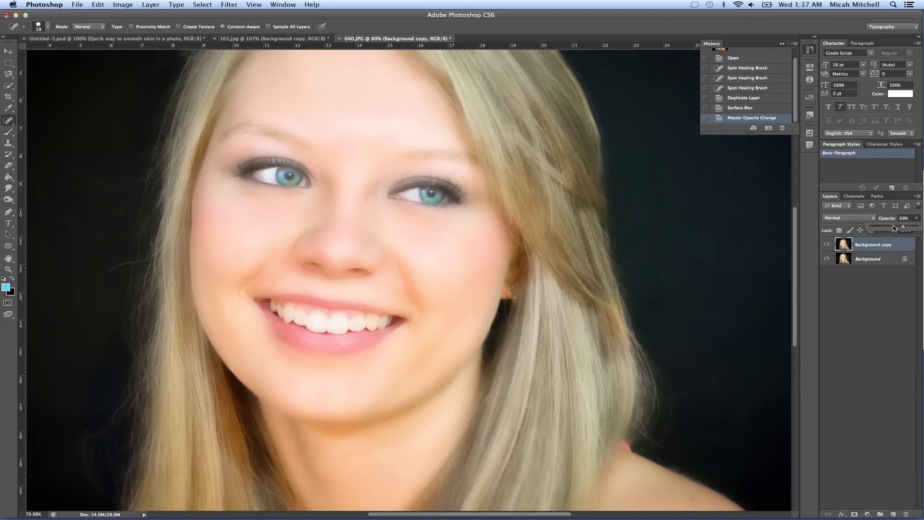
# - Set 040.JPG's blurred Background copy to 49% opacity and 73% fill
pyautogui.click(893, 225)
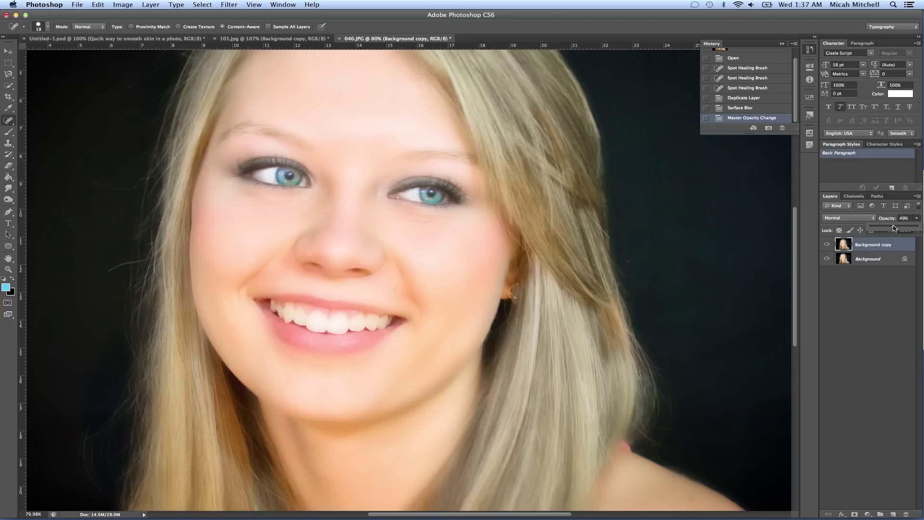
pyautogui.click(893, 327)
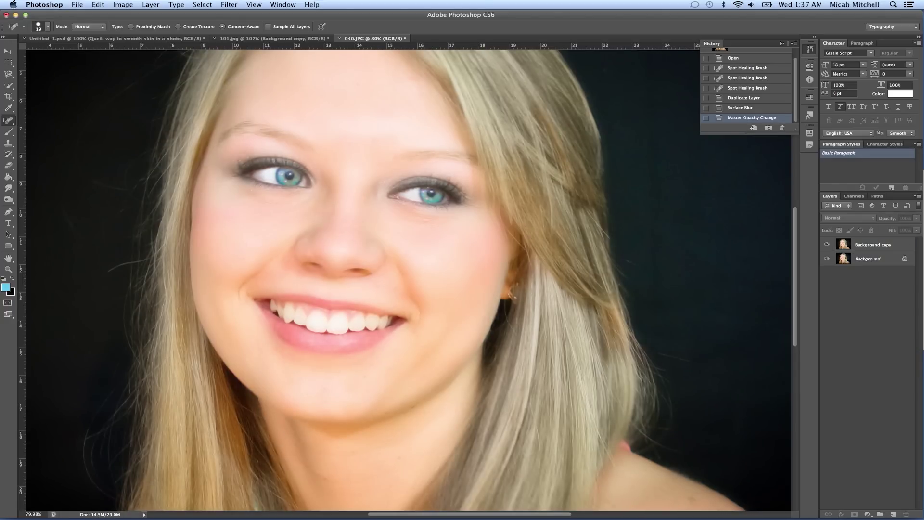
pyautogui.click(899, 244)
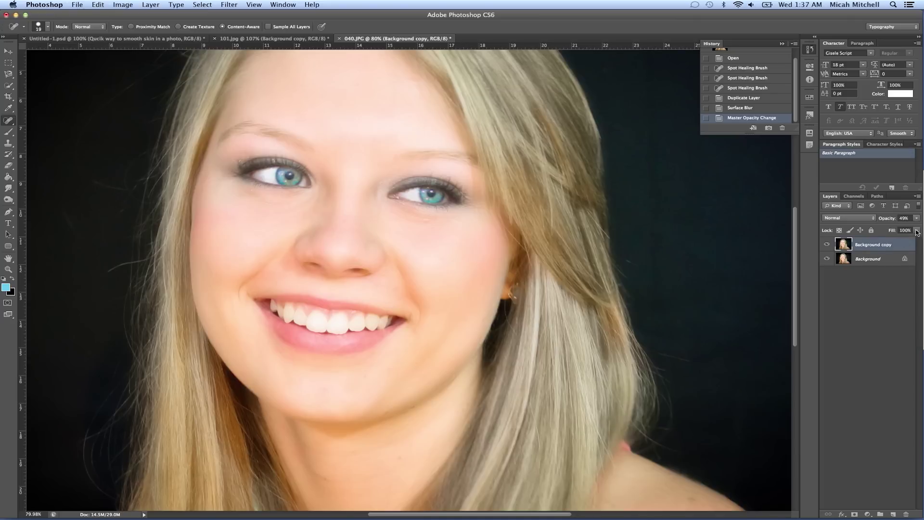
pyautogui.click(917, 231)
pyautogui.moveTo(898, 242); pyautogui.dragTo(904, 240)
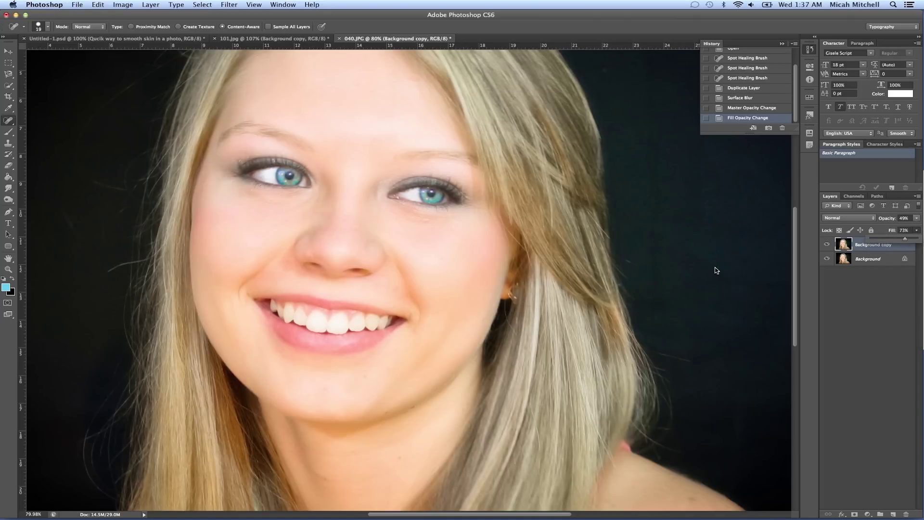
pyautogui.scroll(-4, 715, 268)
pyautogui.scroll(2, 713, 269)
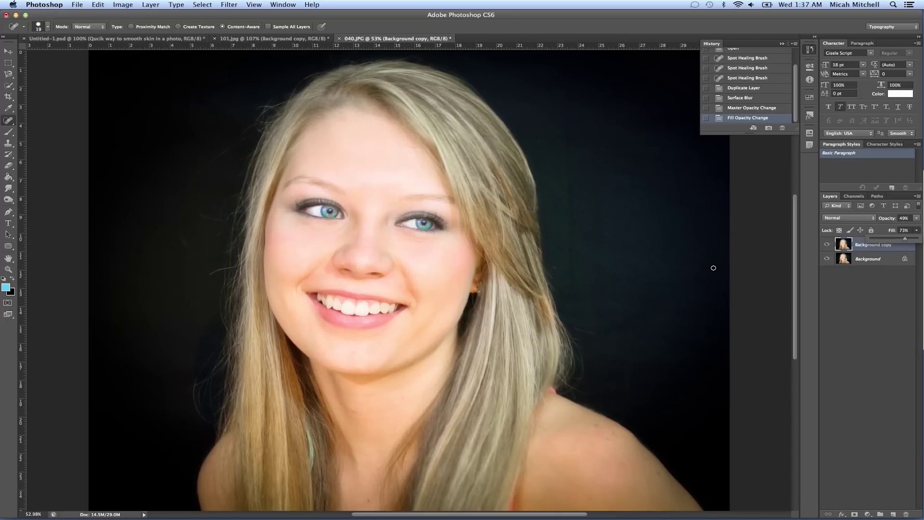
# - Toggle the Background copy layer's visibility to compare 040.JPG's smoothed skin with the original
pyautogui.click(868, 286)
pyautogui.click(868, 286)
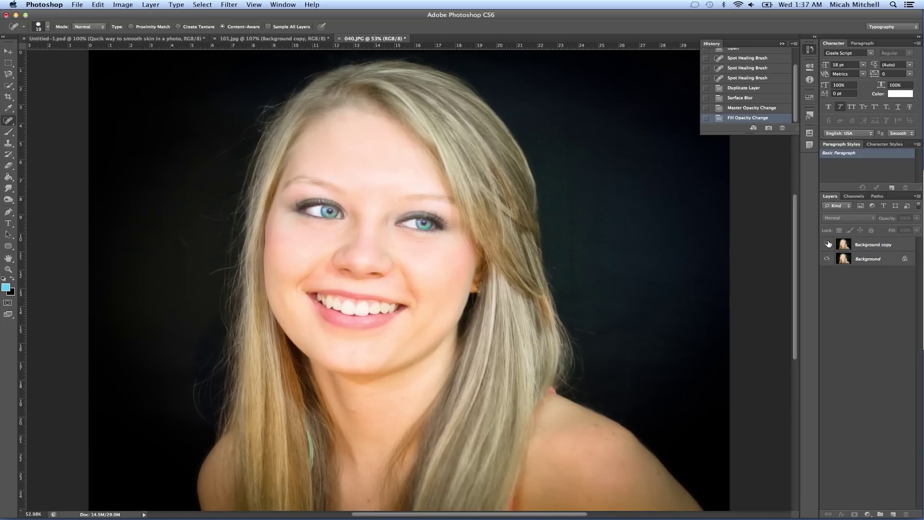
pyautogui.click(827, 244)
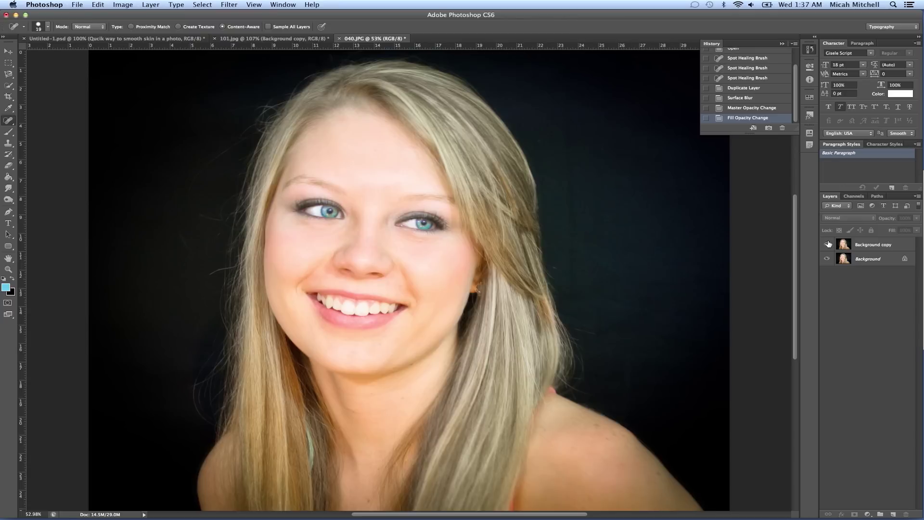